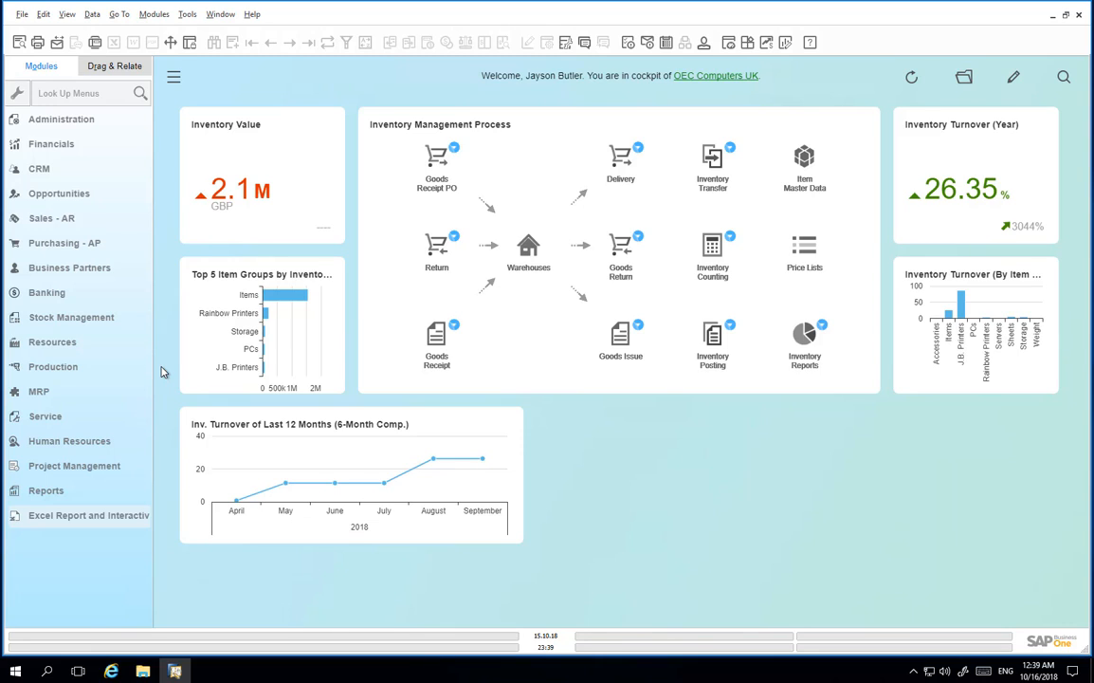
Open a new production bill of materials for product C20056 Company Laptop, keeping the BOM type as Production
left_click(84, 367)
left_click(93, 270)
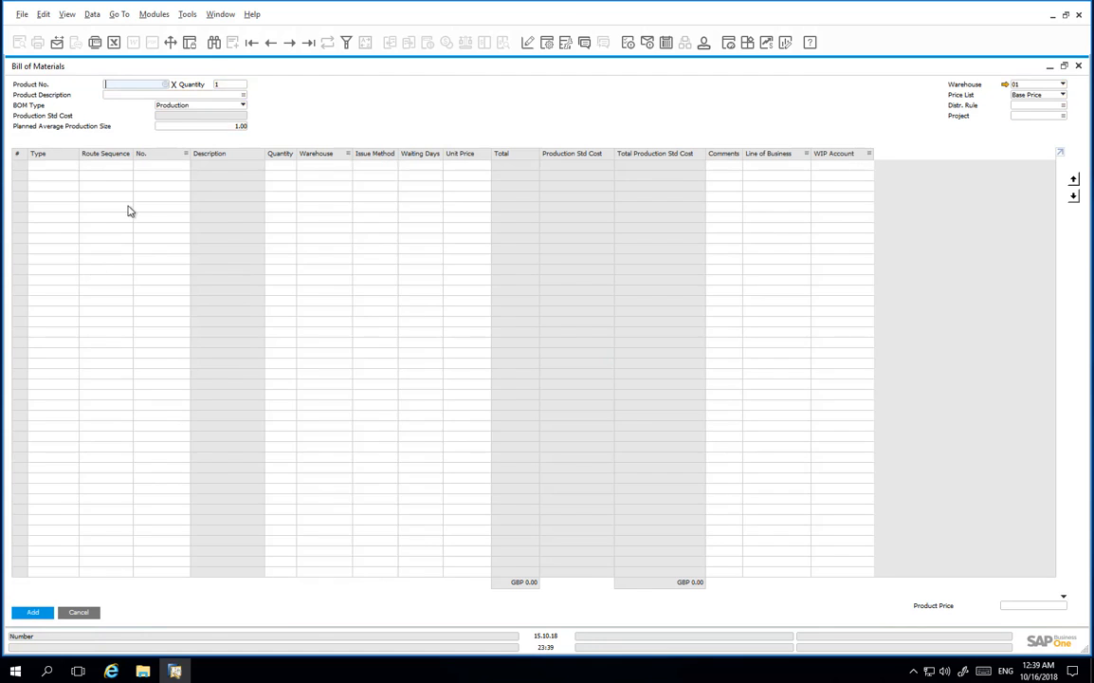
left_click(165, 86)
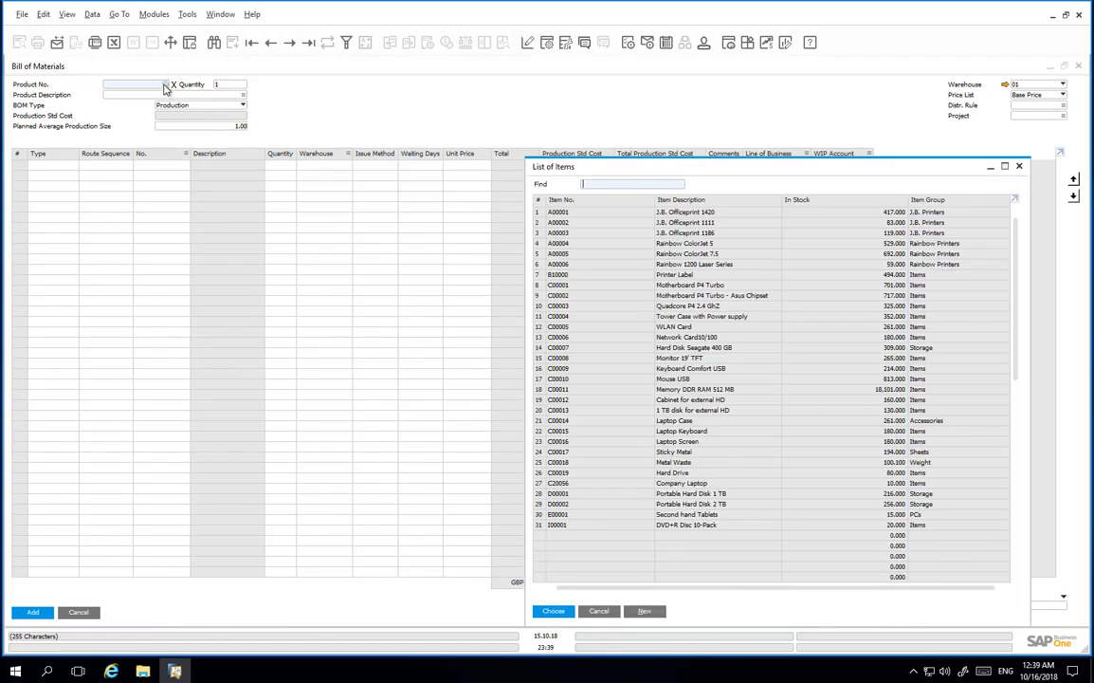
left_click(722, 485)
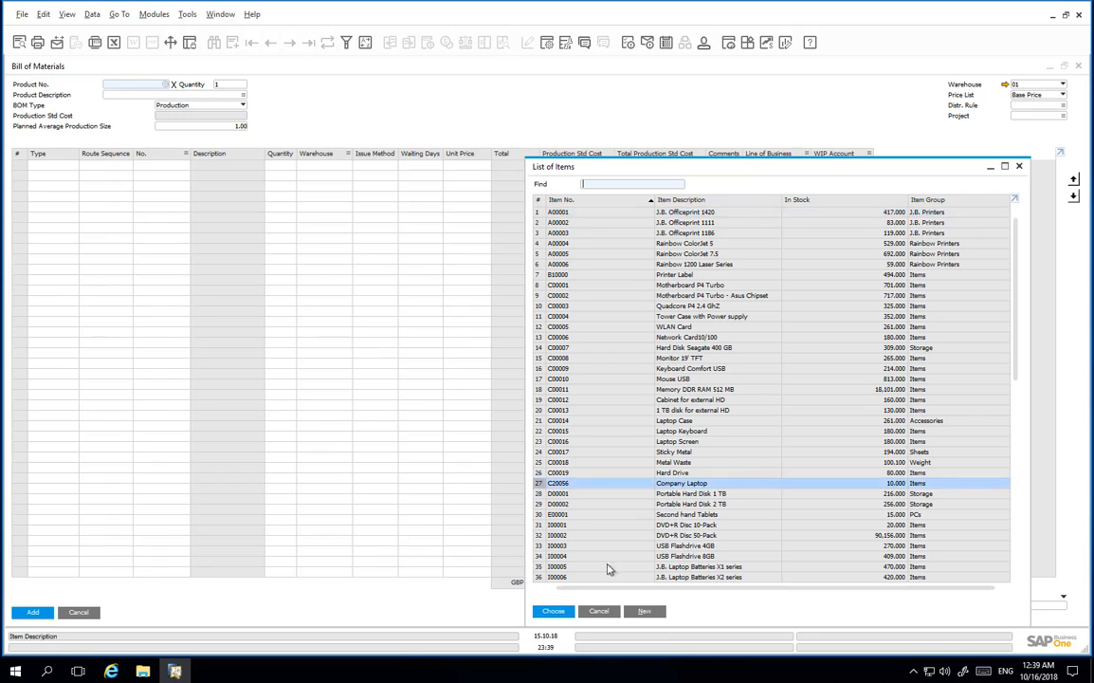
left_click(555, 611)
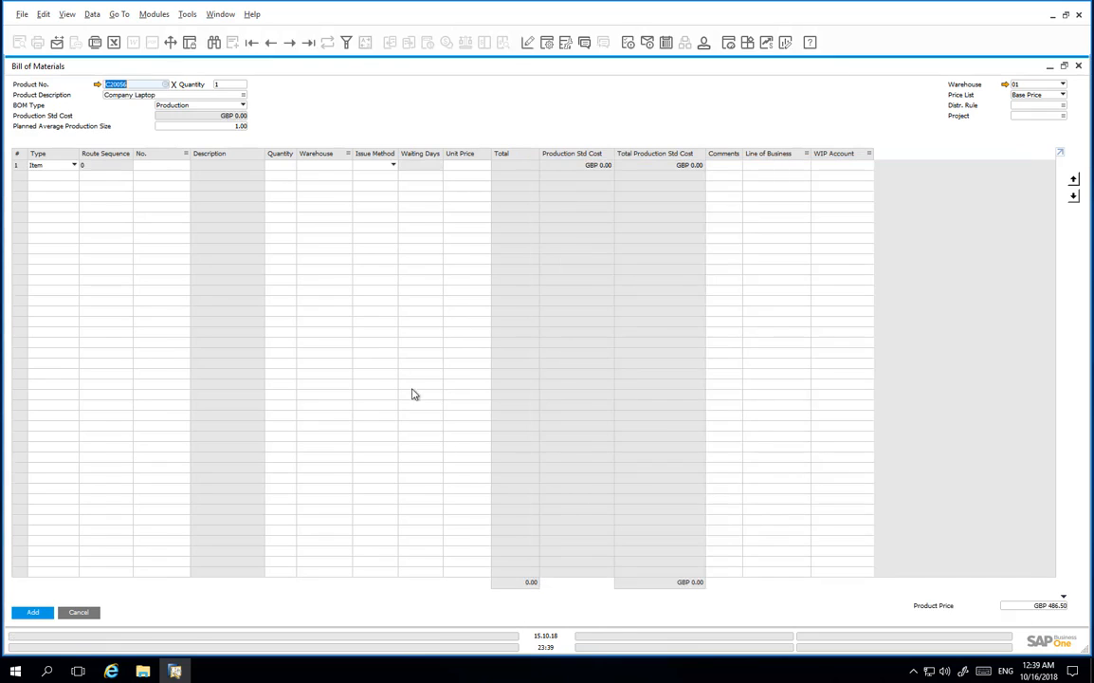
left_click(237, 106)
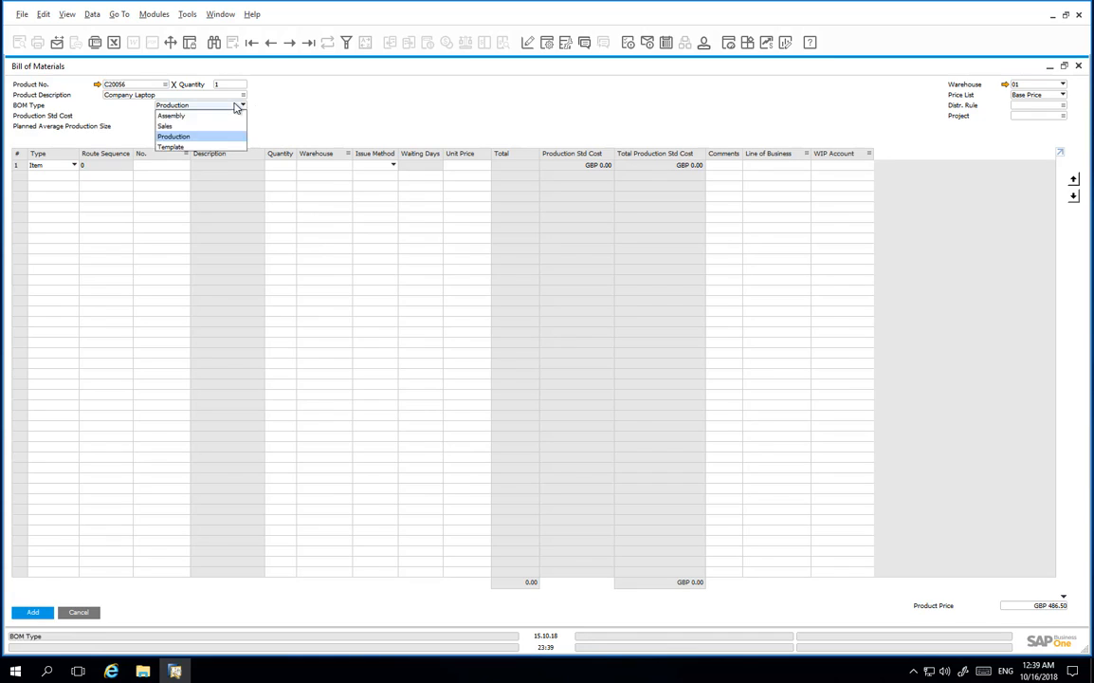
left_click(237, 107)
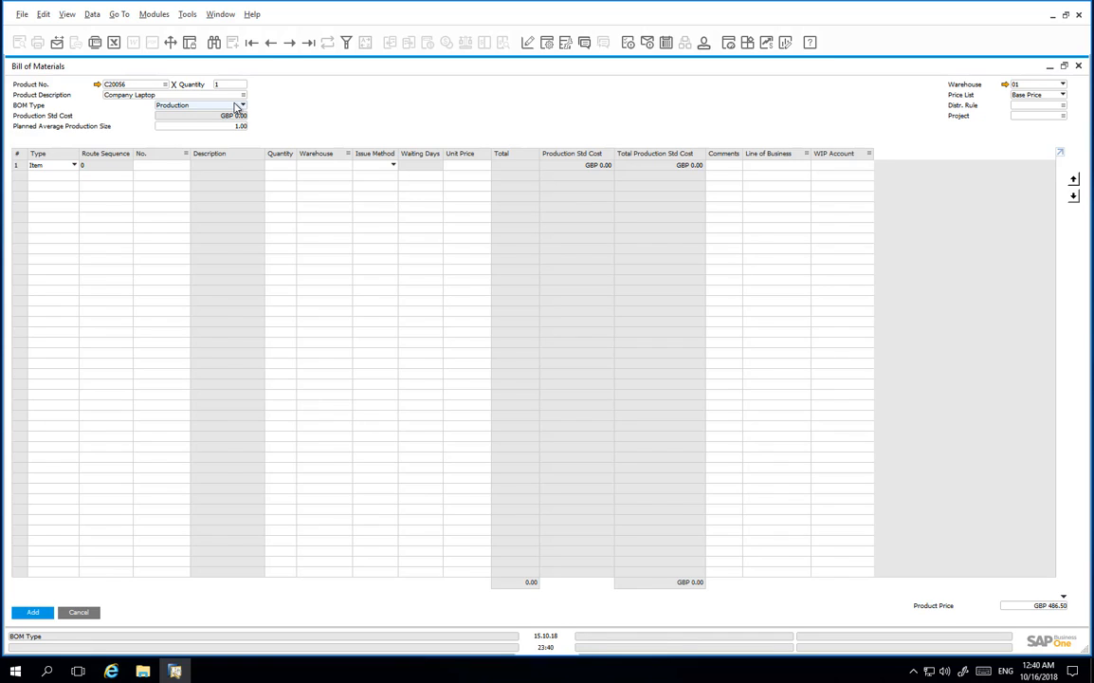
Make the first row a route stage and assign it the Assembly stage
left_click(70, 167)
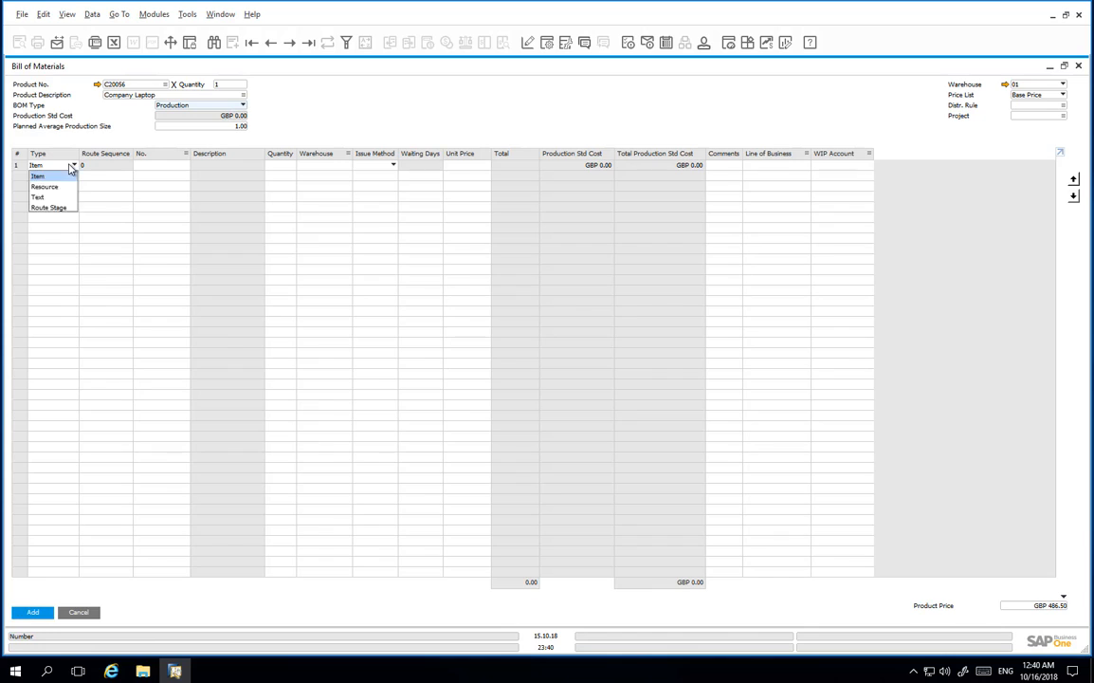
left_click(63, 207)
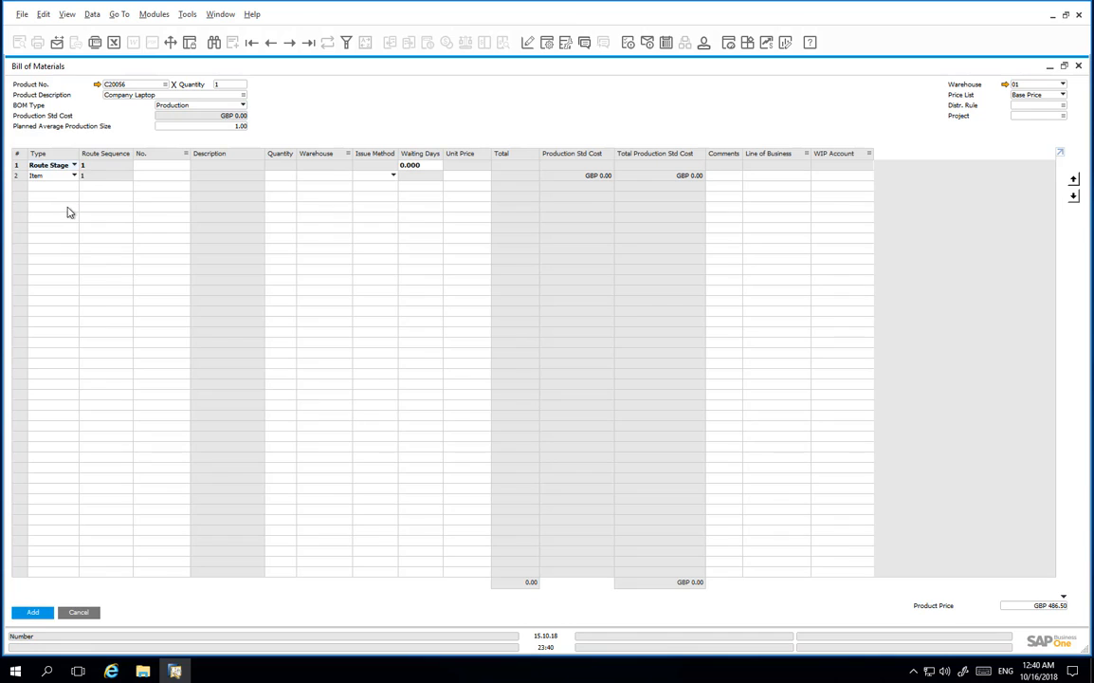
left_click(185, 166)
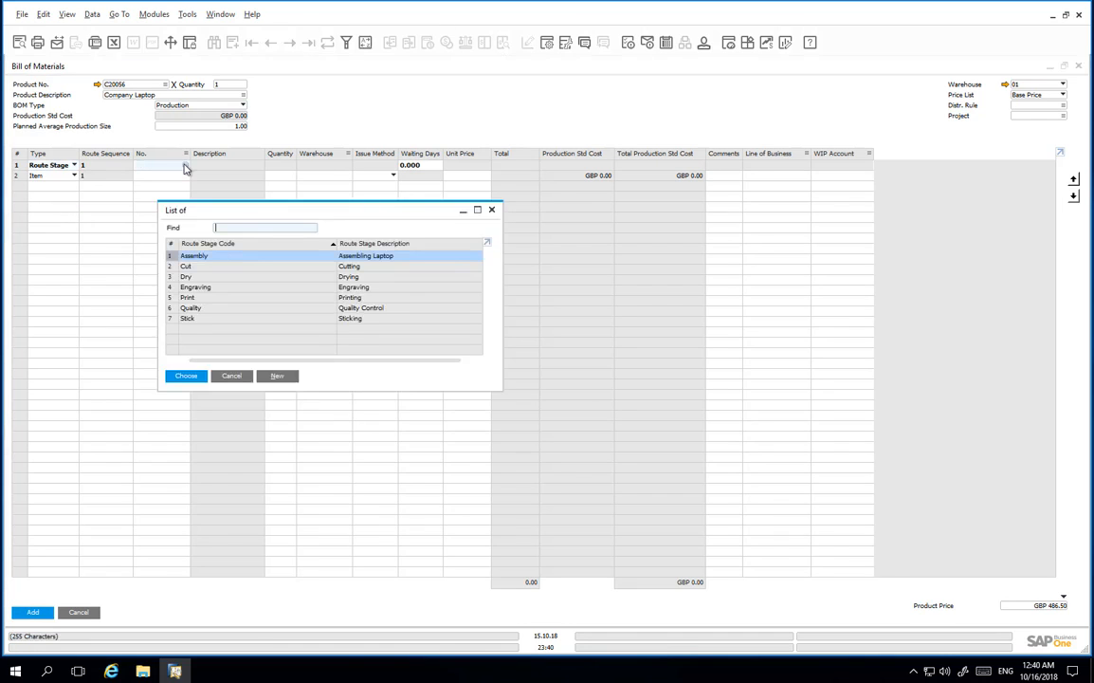
double_click(224, 258)
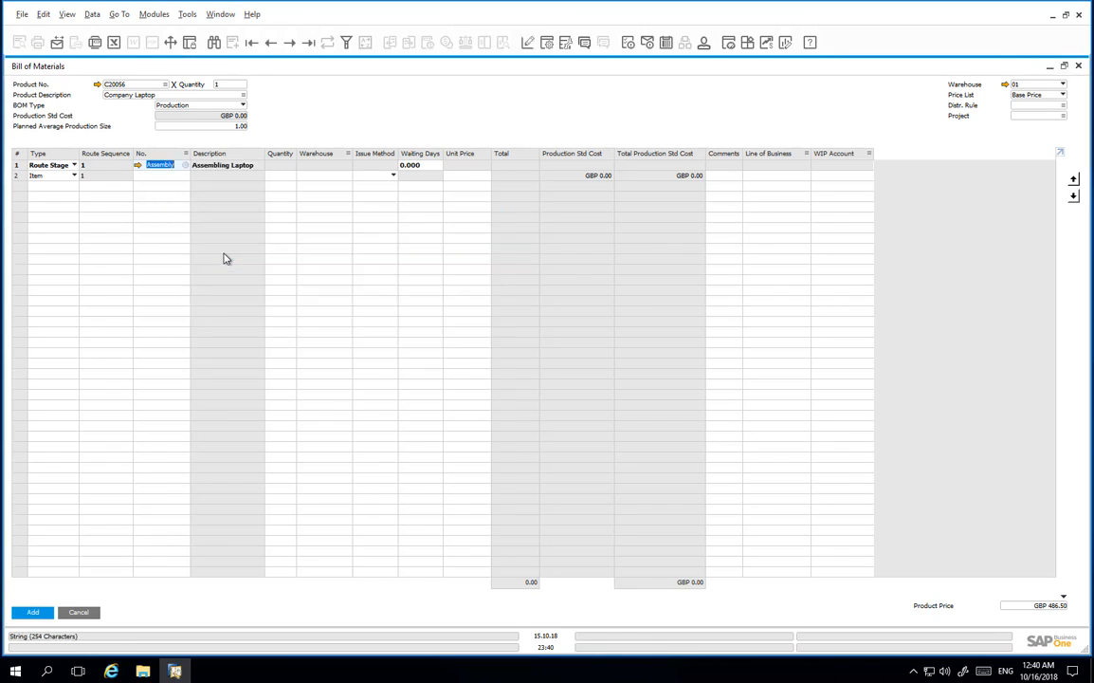
Add a text row below the Assembly stage reading "Assembly of a customised laptop"
left_click(63, 176)
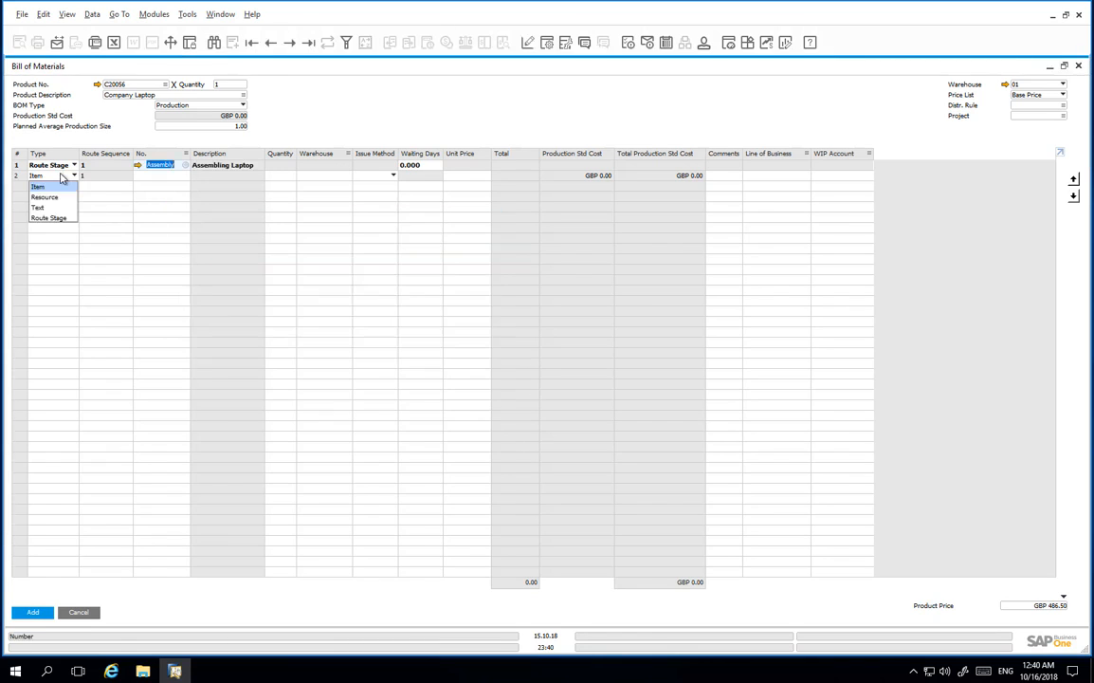
left_click(56, 208)
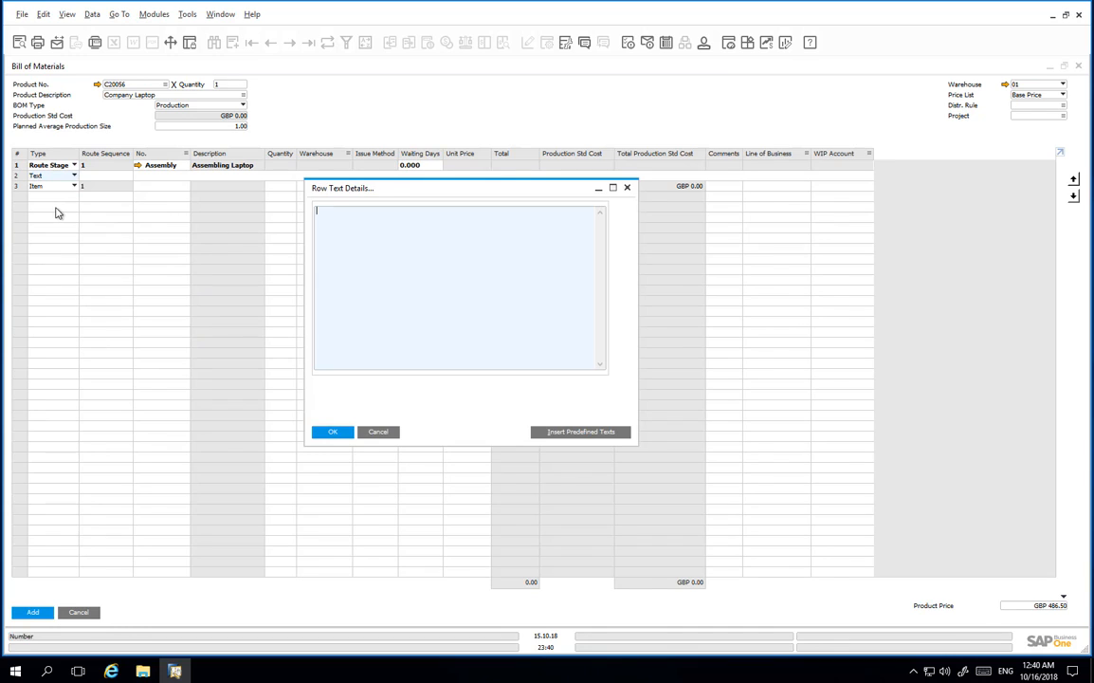
type("Assembly of a customised laptop")
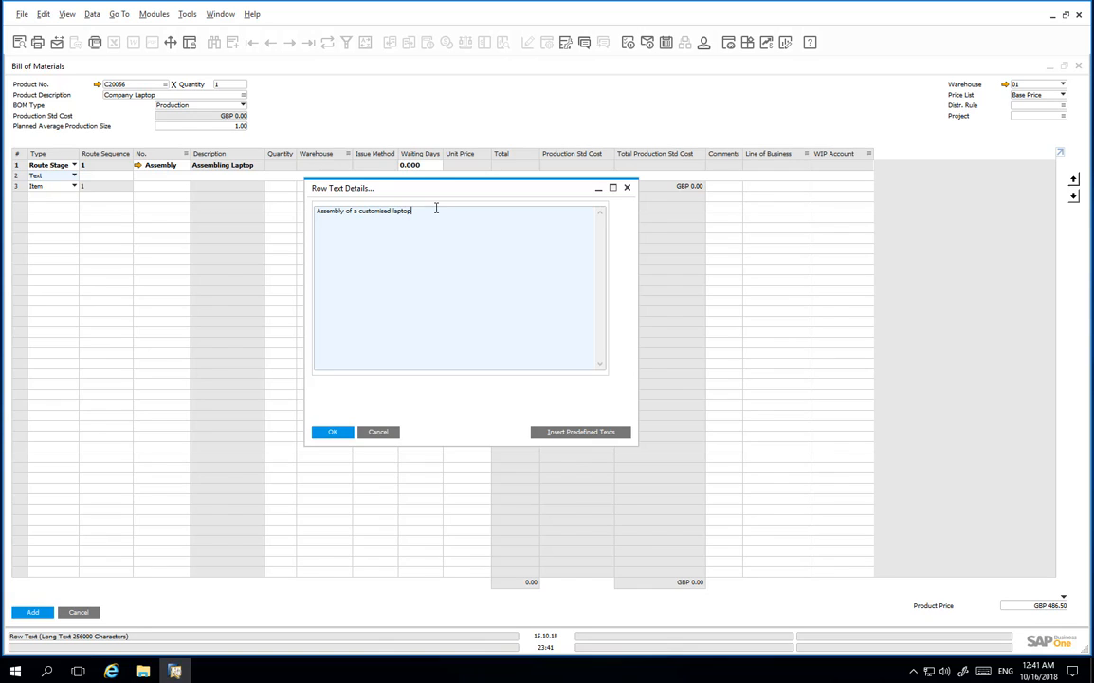
left_click(349, 432)
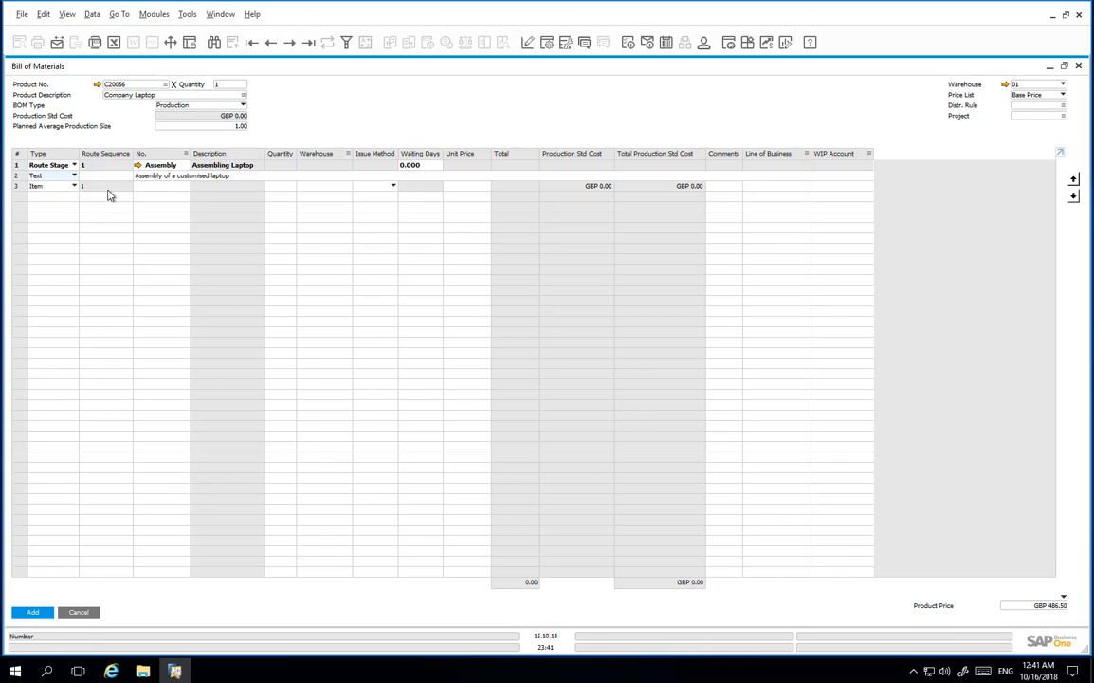
Add items C00001 Motherboard P4 Turbo, C00014 Laptop Case, C00015 Laptop Keyboard, C00016 Laptop Screen and C00019 Hard Drive to the Assembly stage
left_click(187, 191)
left_click(186, 187)
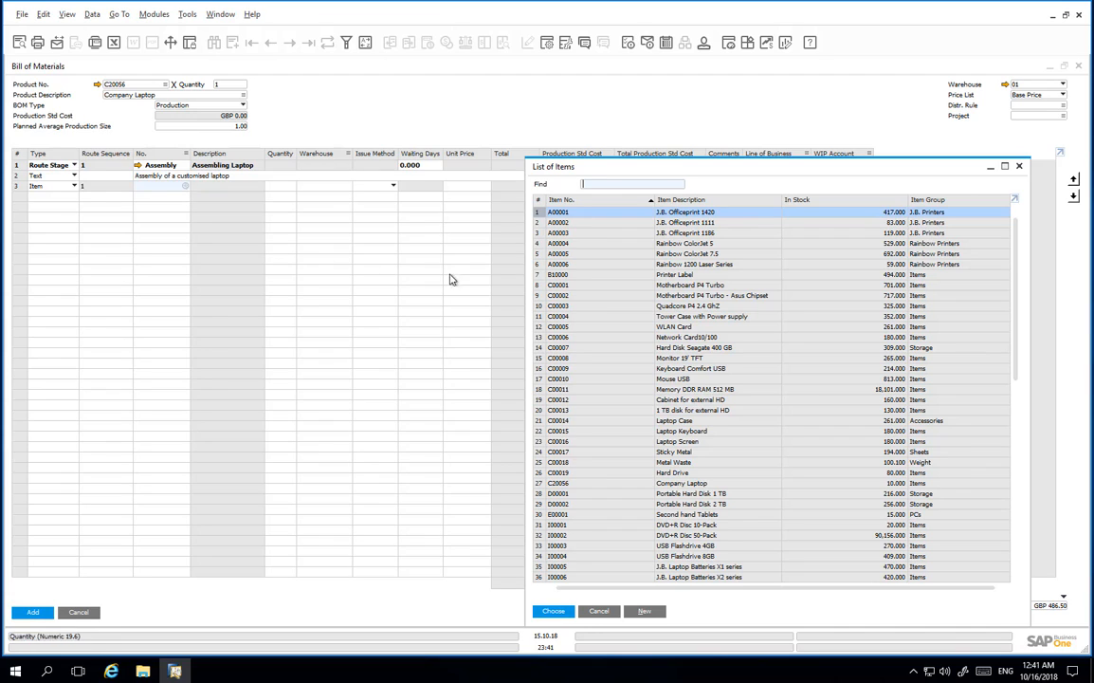
left_click(594, 286)
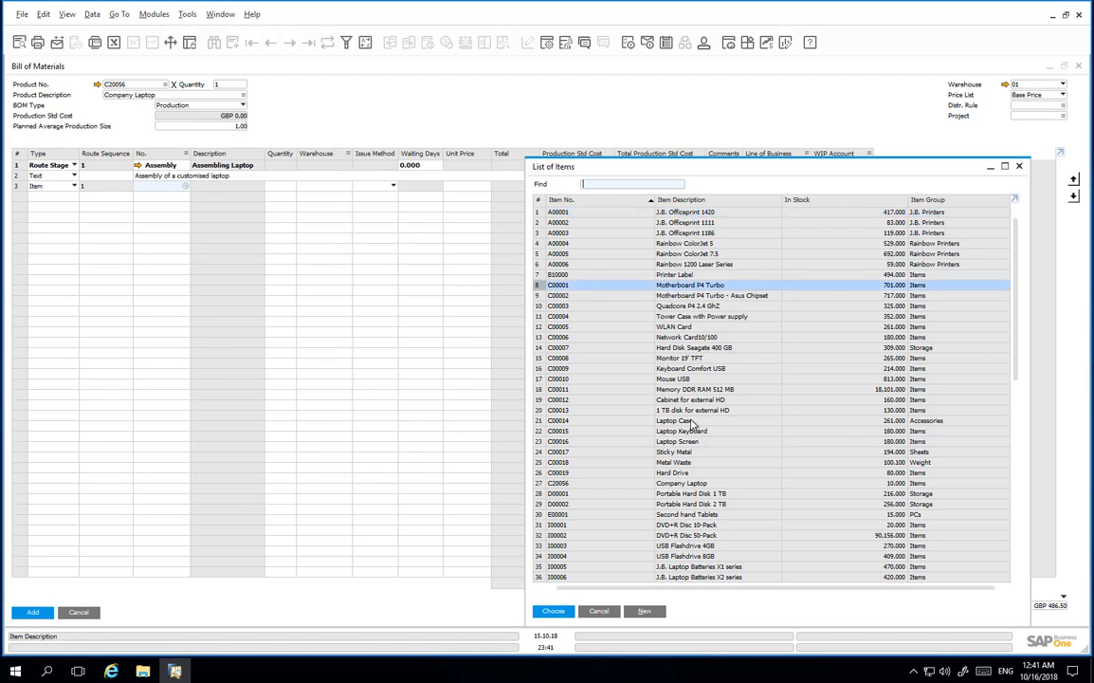
left_click(693, 421, "ctrl")
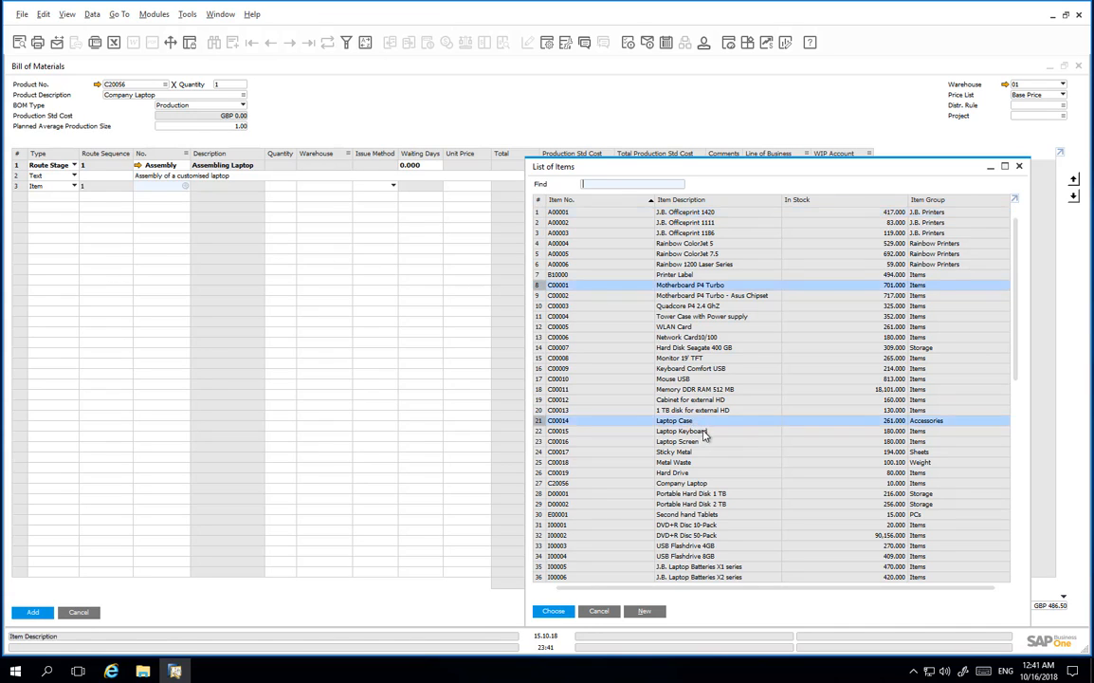
left_click(705, 432, "ctrl")
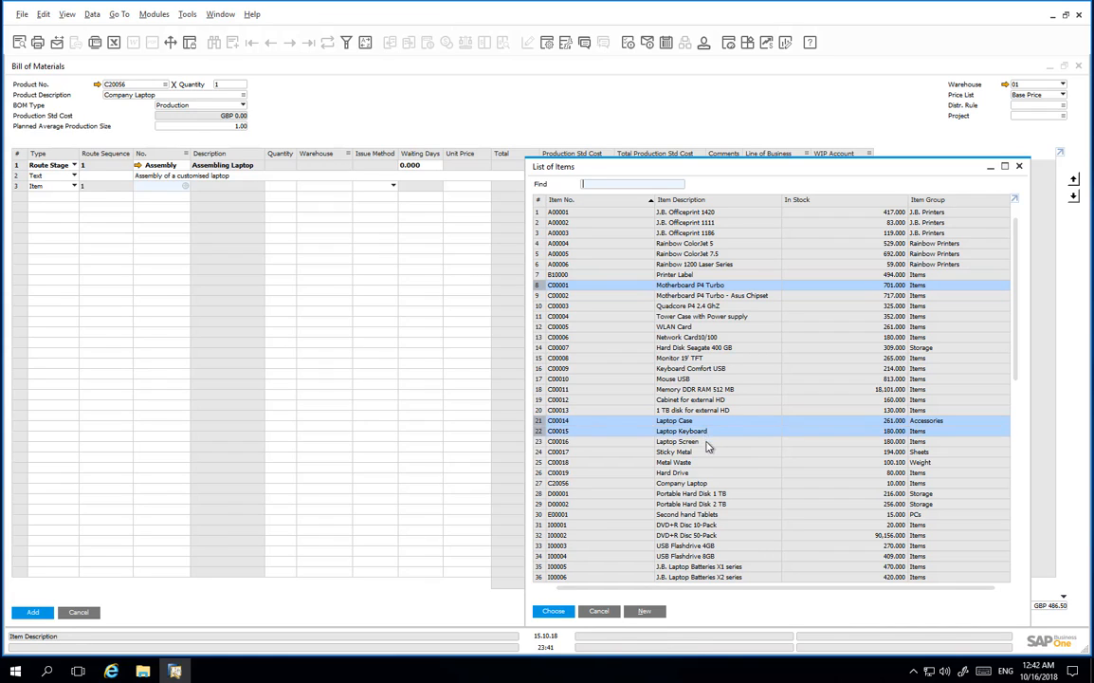
left_click(706, 443, "ctrl")
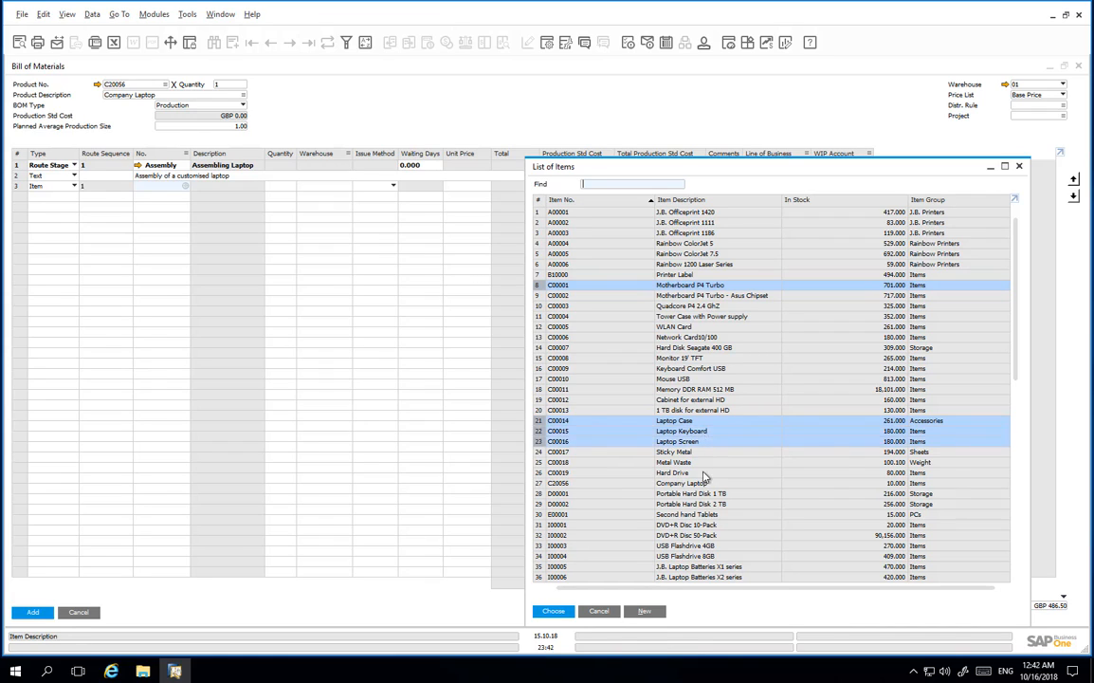
left_click(705, 474, "ctrl")
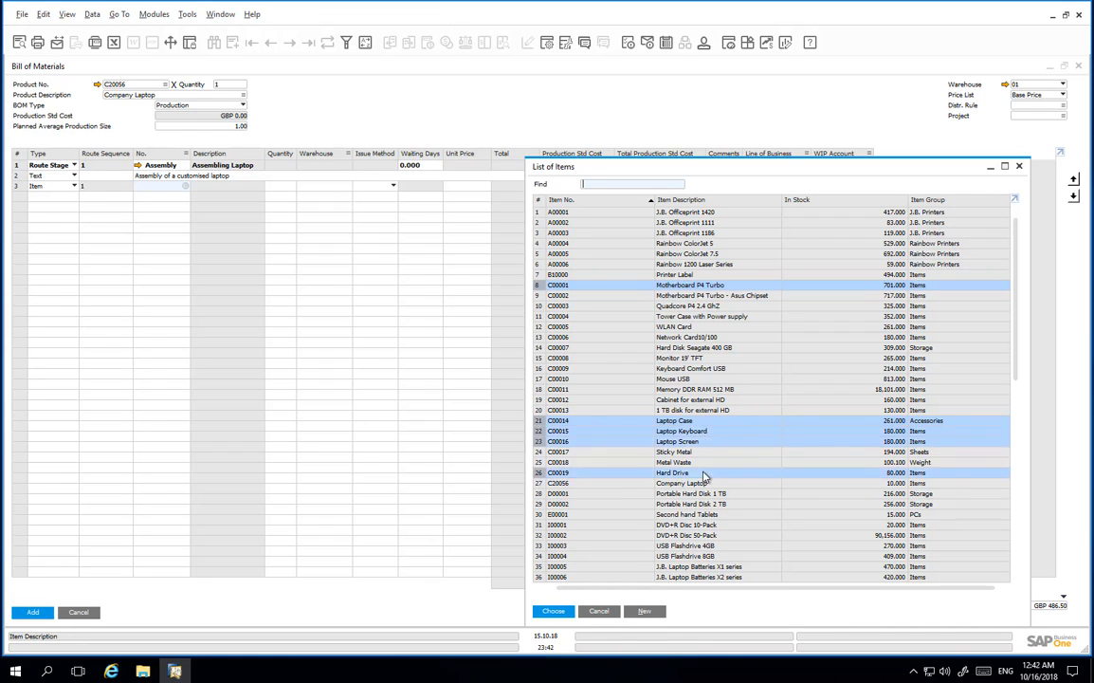
left_click(565, 612)
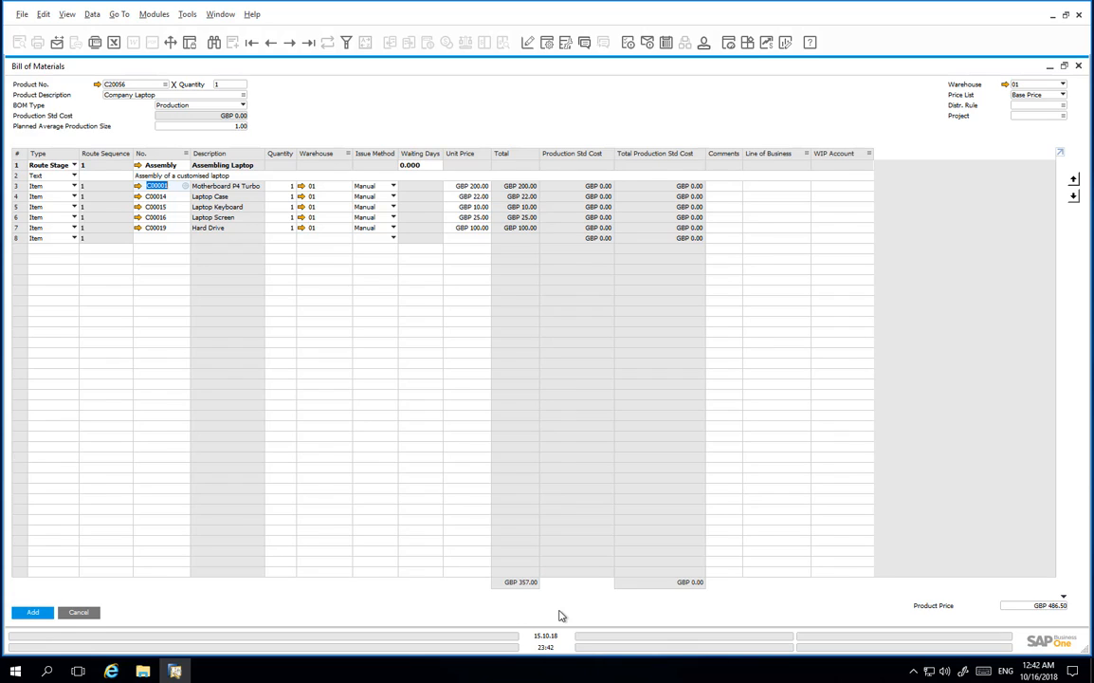
Add a resource row below the Hard Drive item for R300007 Junior Technician
left_click(63, 242)
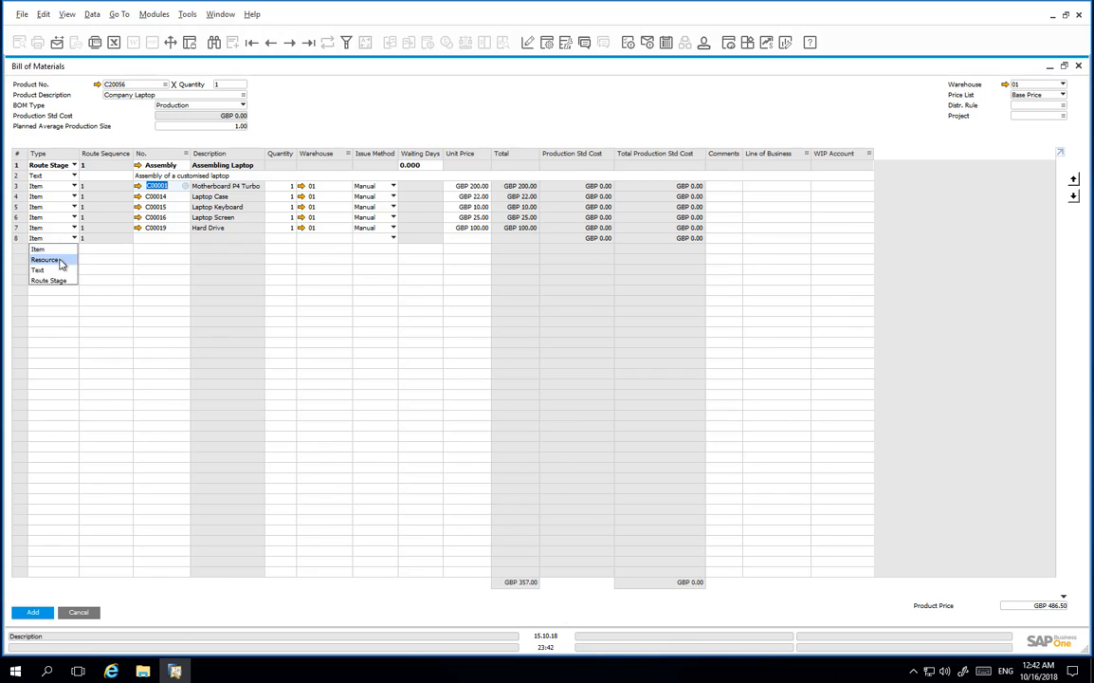
left_click(68, 261)
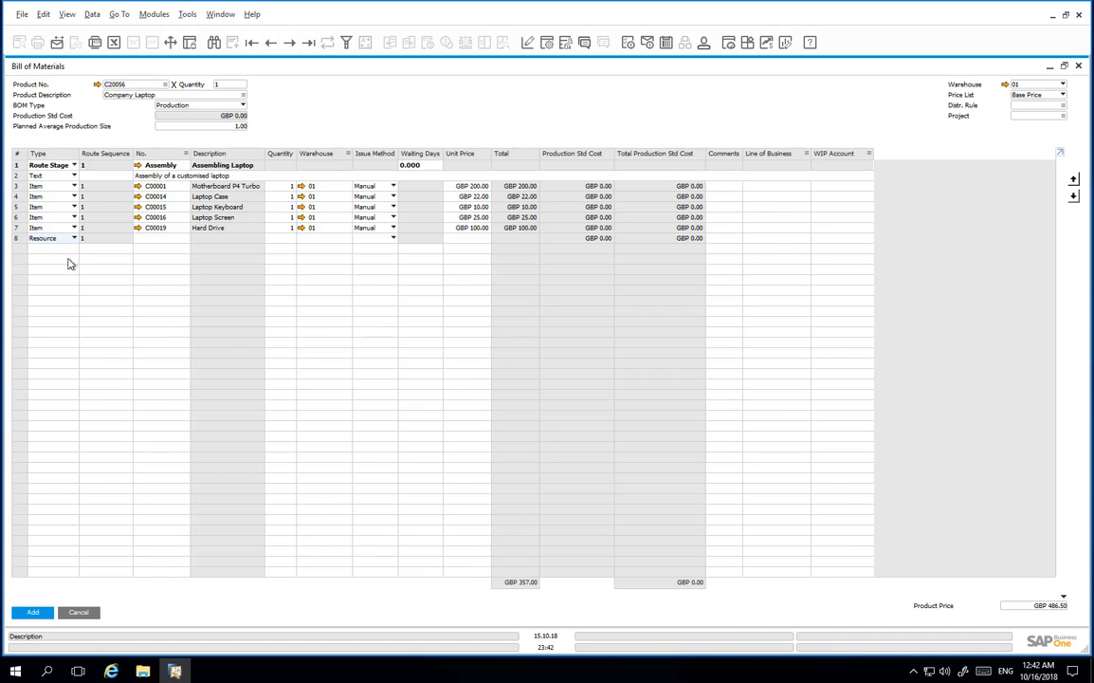
left_click(186, 239)
left_click(185, 241)
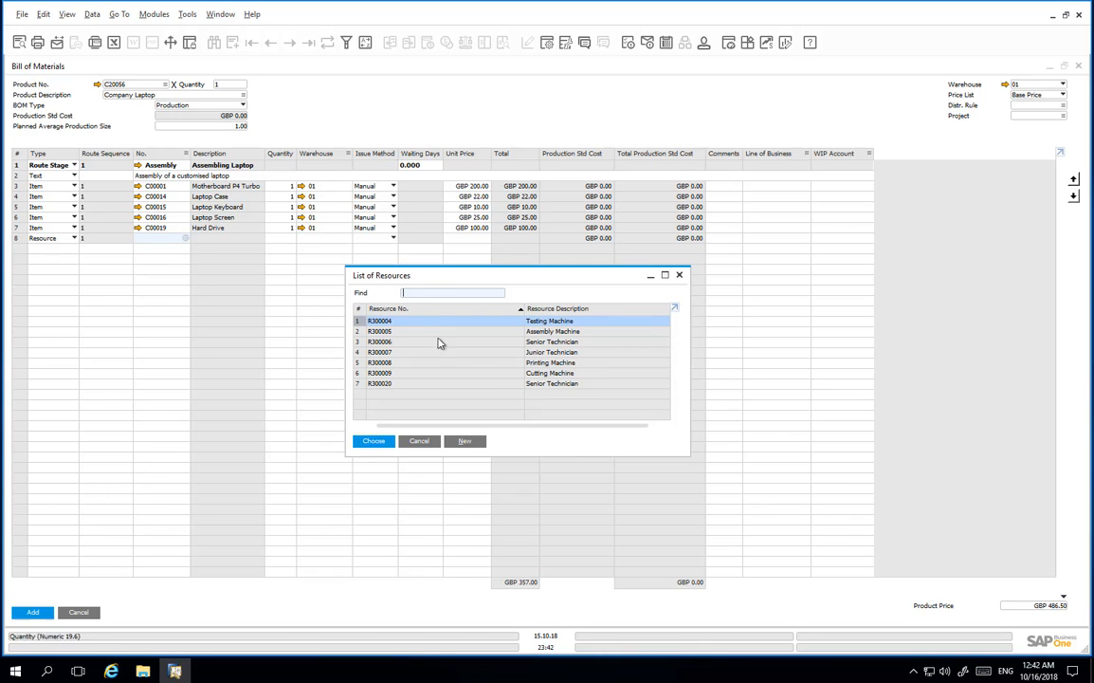
left_click(545, 353)
double_click(544, 353)
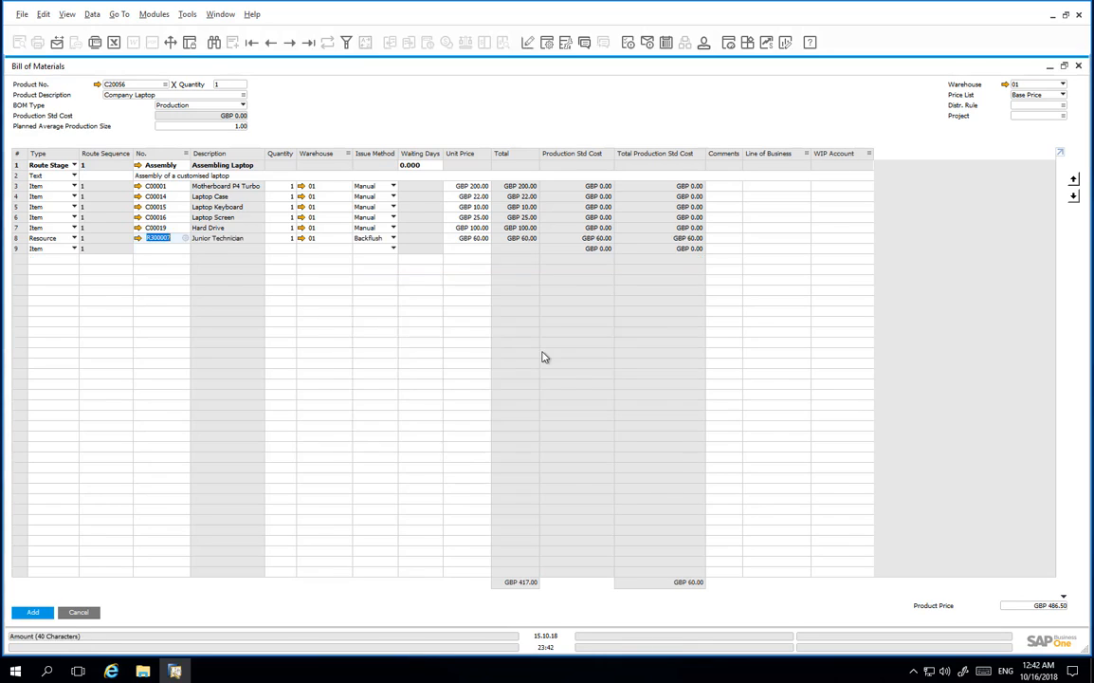
Set the Junior Technician resource's quantity to 0.5 in the Assembly stage
left_click(282, 239)
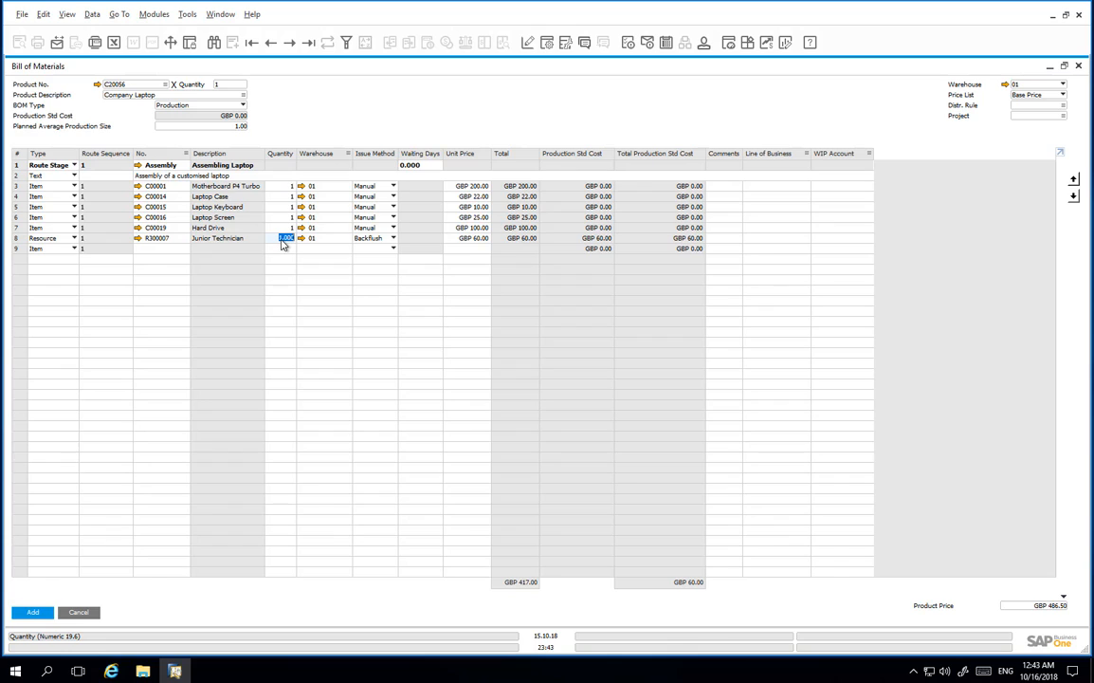
type("0.5")
key("Tab")
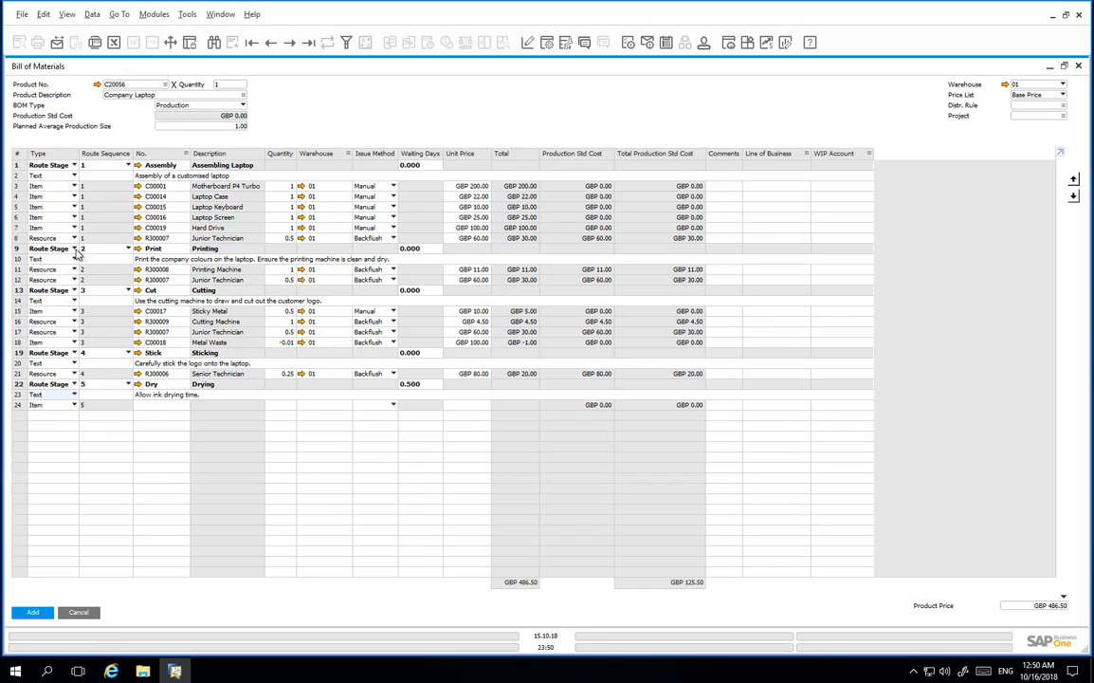
Examine the Print, Cut, Stick and Dry route stages with their resources and the metal waste item
left_click(26, 250)
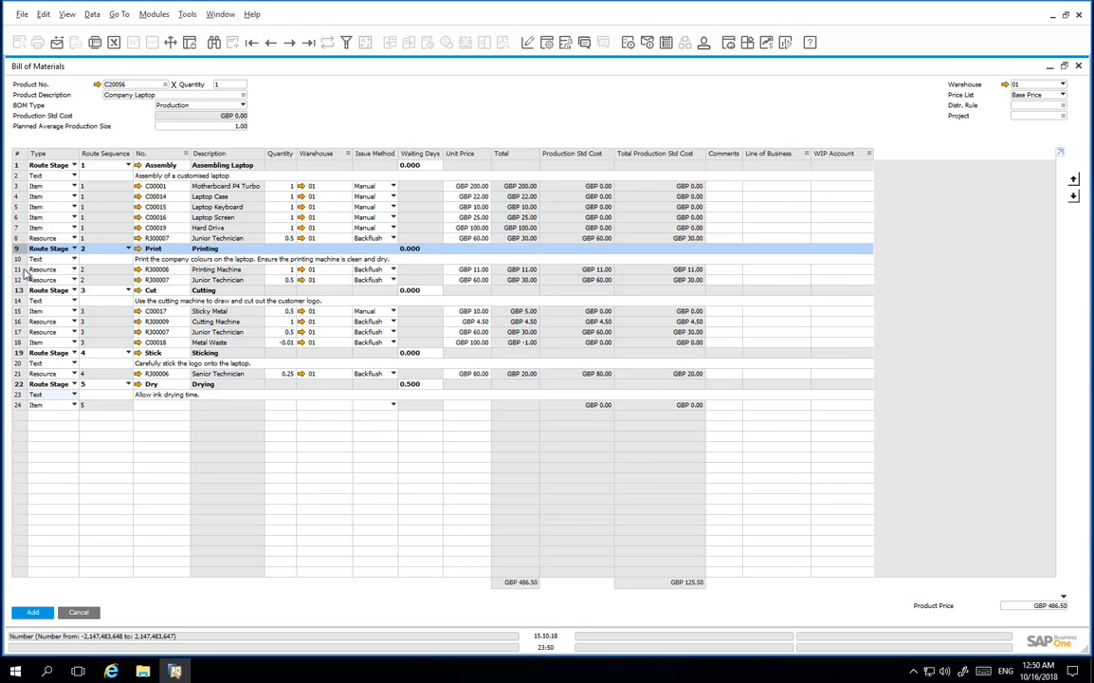
left_click(26, 270)
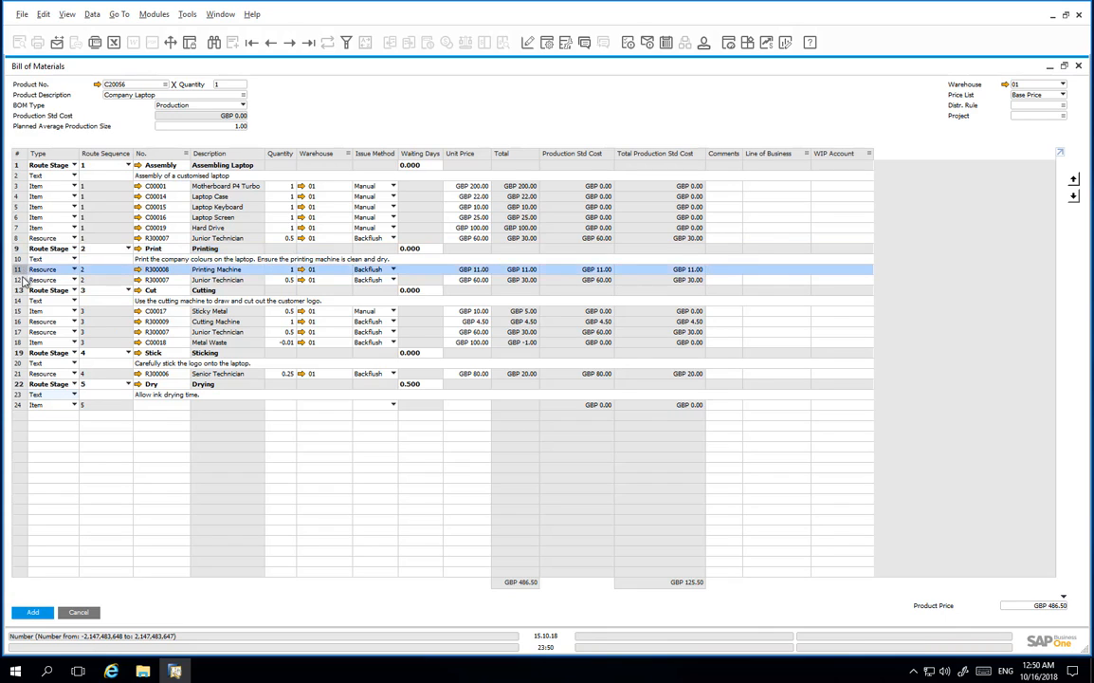
left_click(20, 280)
left_click(16, 290)
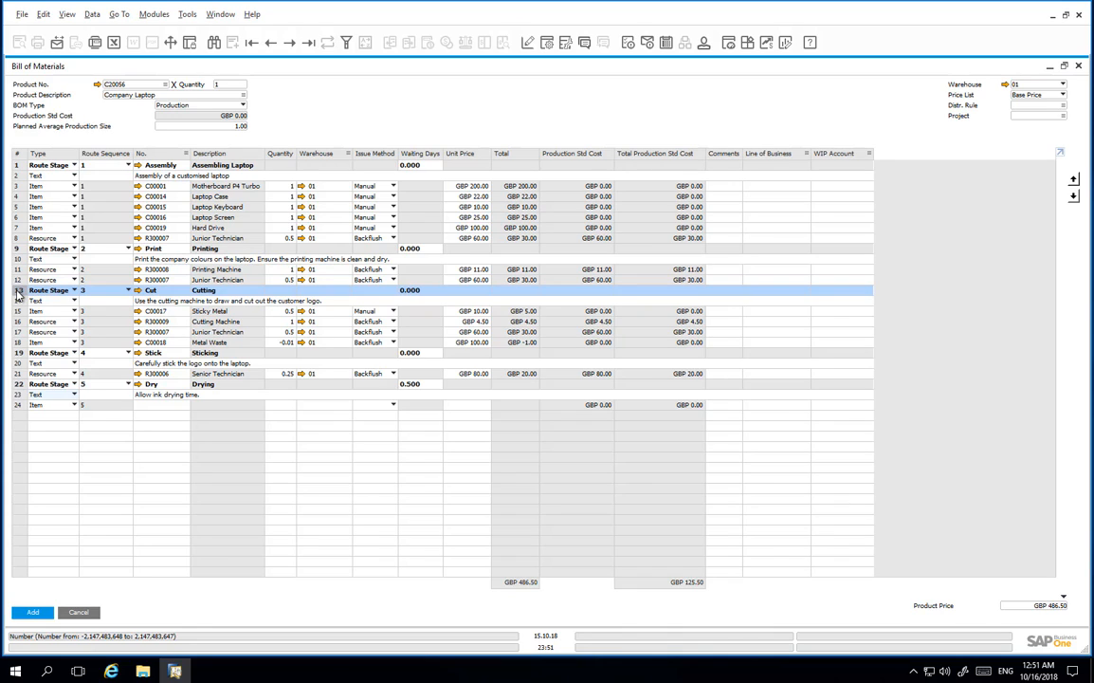
left_click(17, 343)
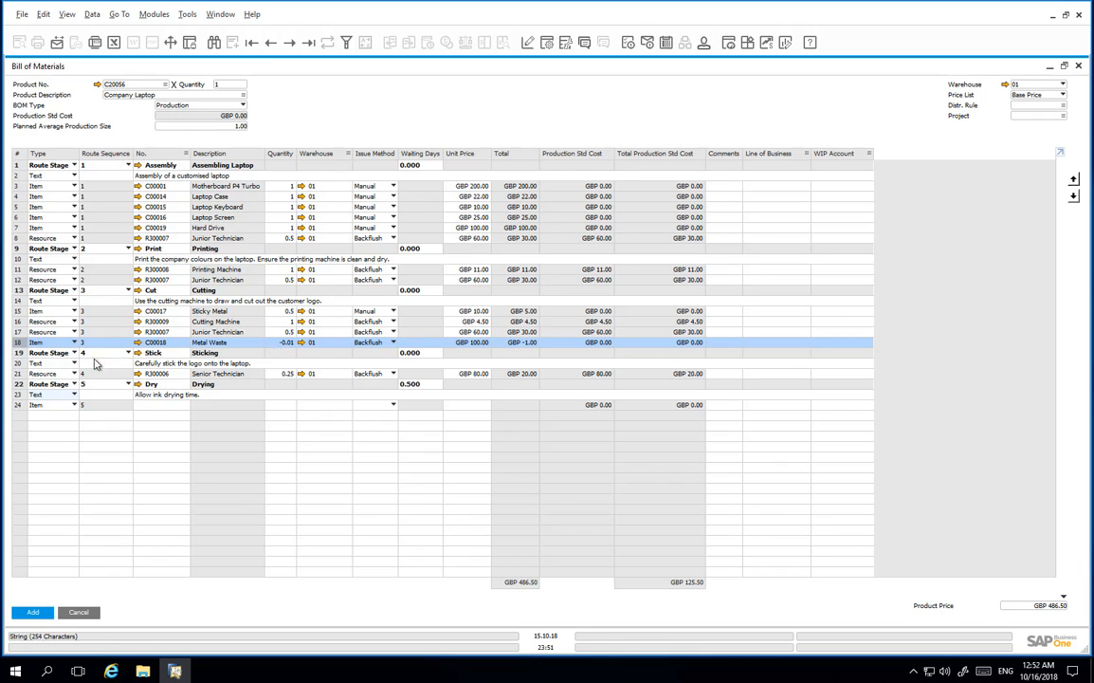
left_click(18, 352)
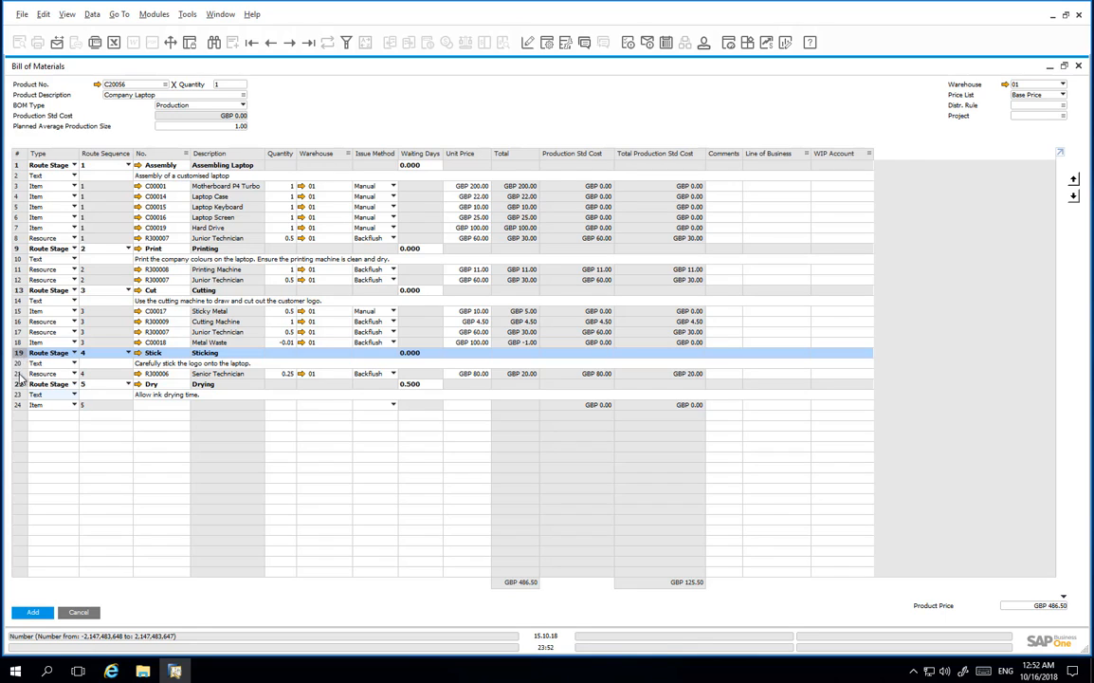
left_click(18, 373)
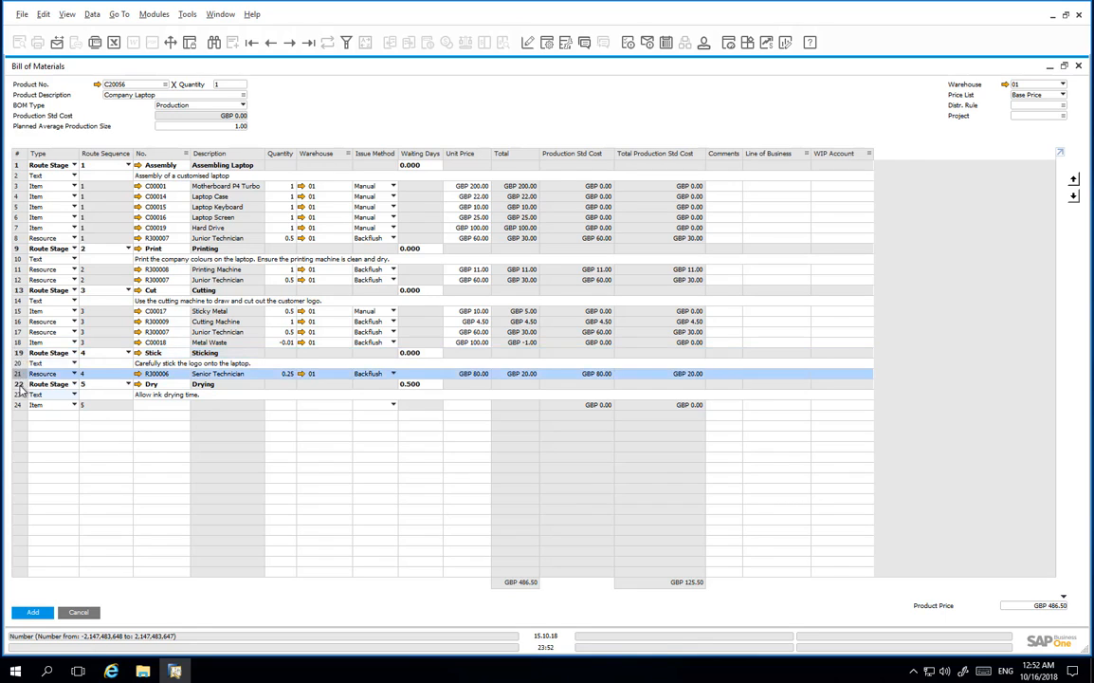
left_click(18, 384)
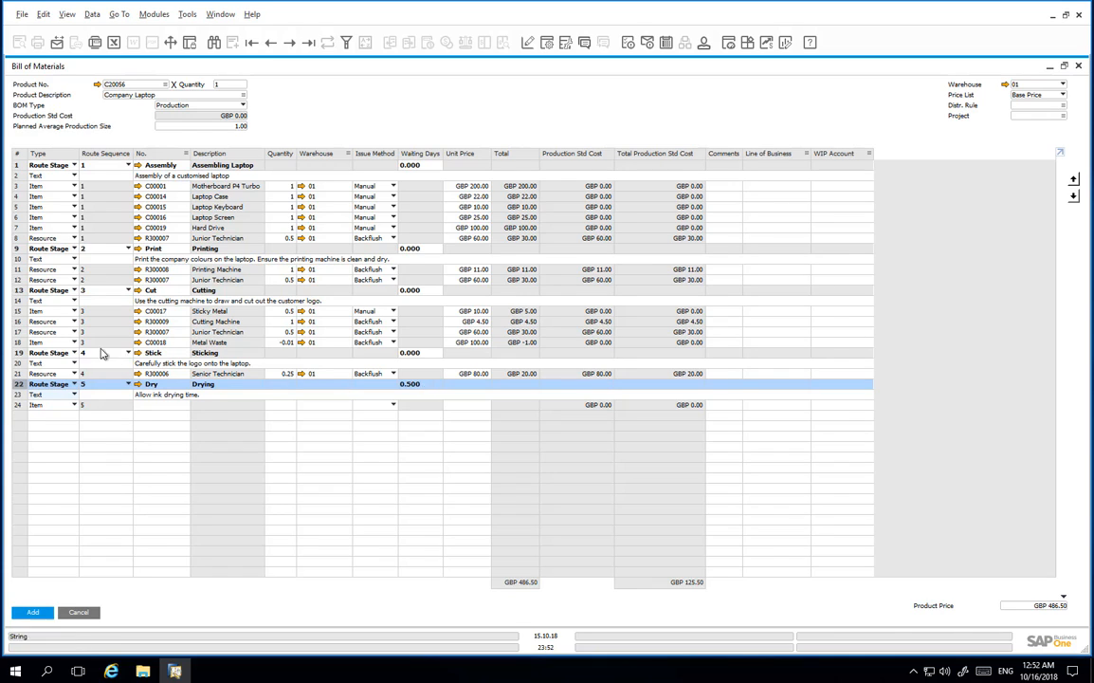
left_click(17, 332)
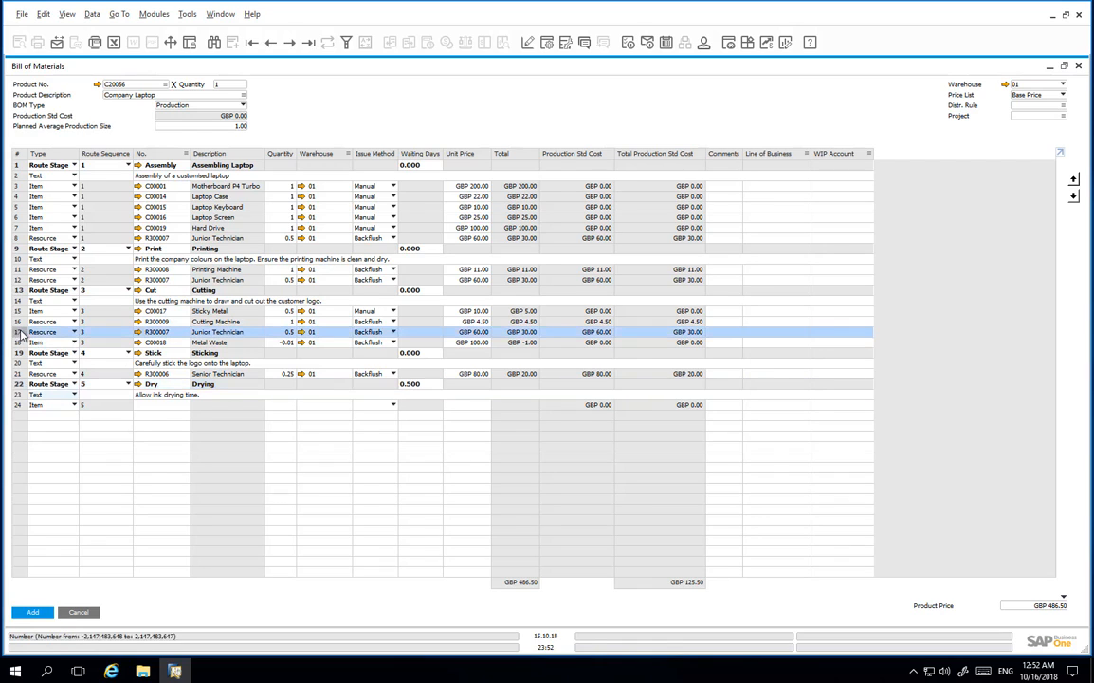
Reorder the Cut stage so the Junior Technician resource sits directly between Sticky Metal and Cutting Machine
left_click(1075, 181)
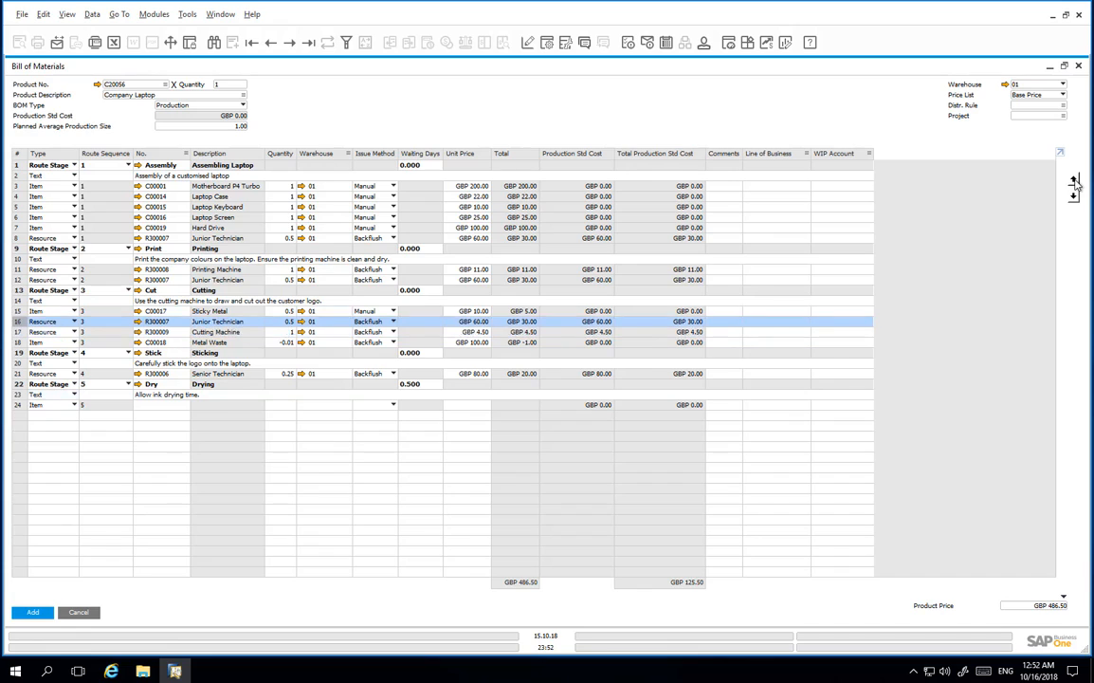
left_click(1075, 181)
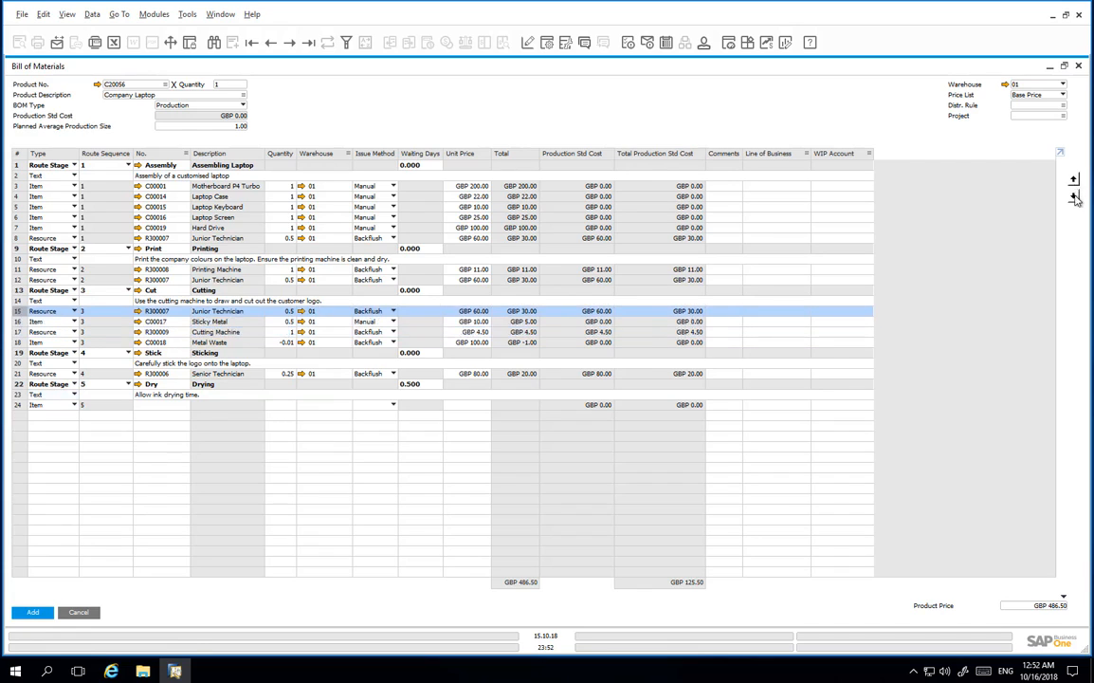
left_click(1075, 196)
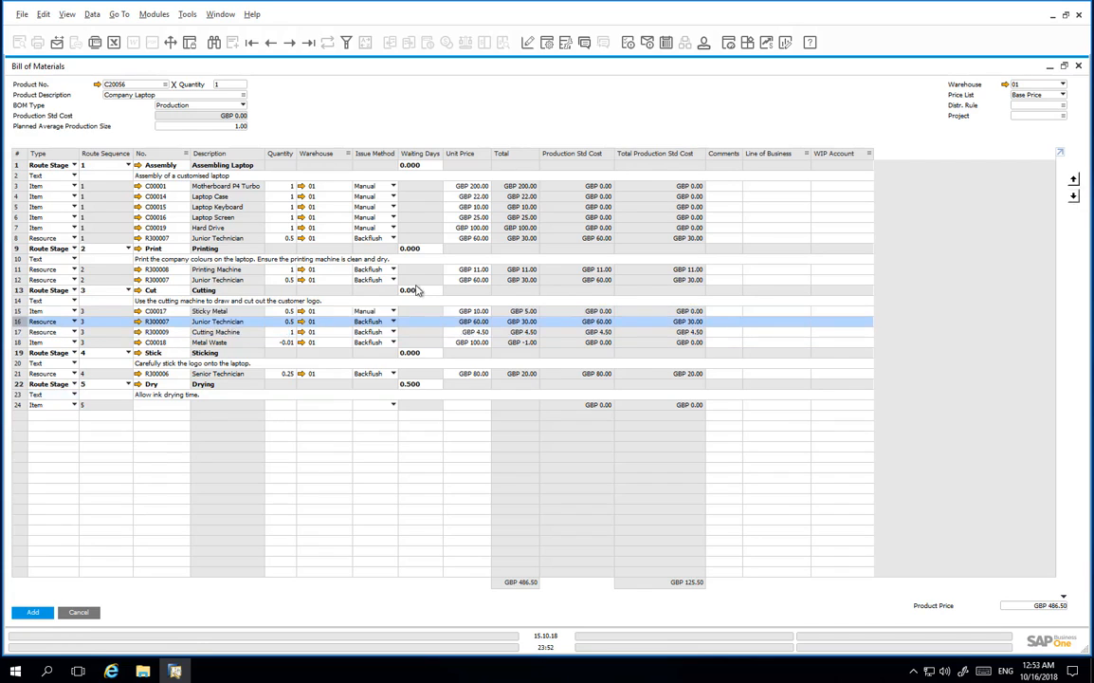
left_click_drag(17, 300, 16, 347)
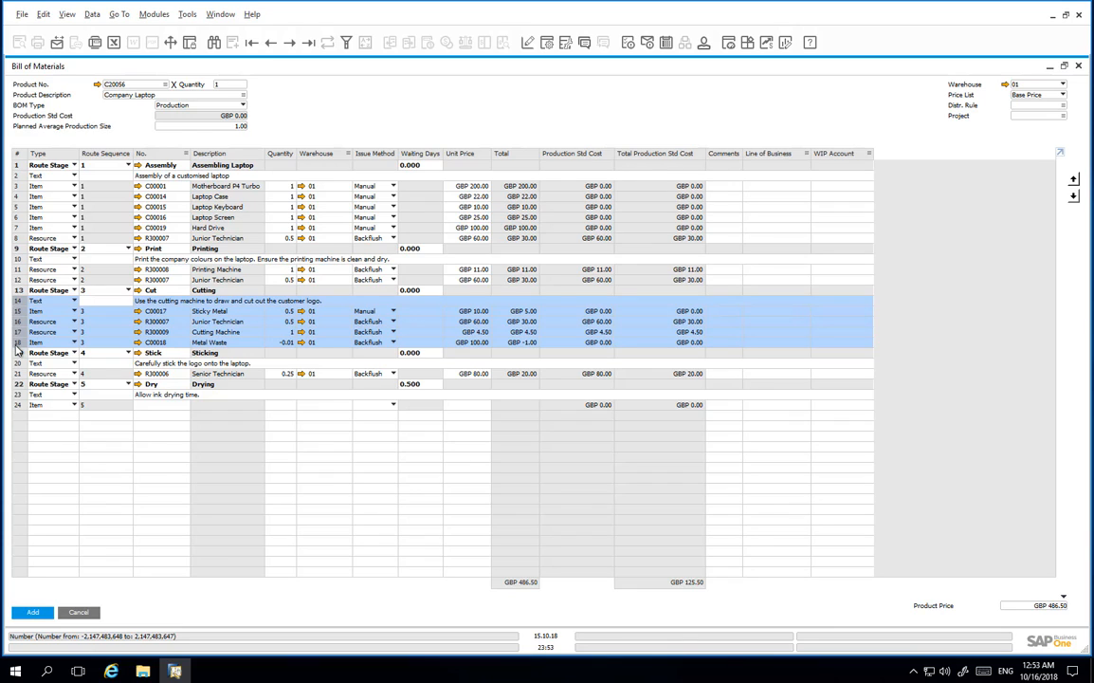
left_click(17, 352)
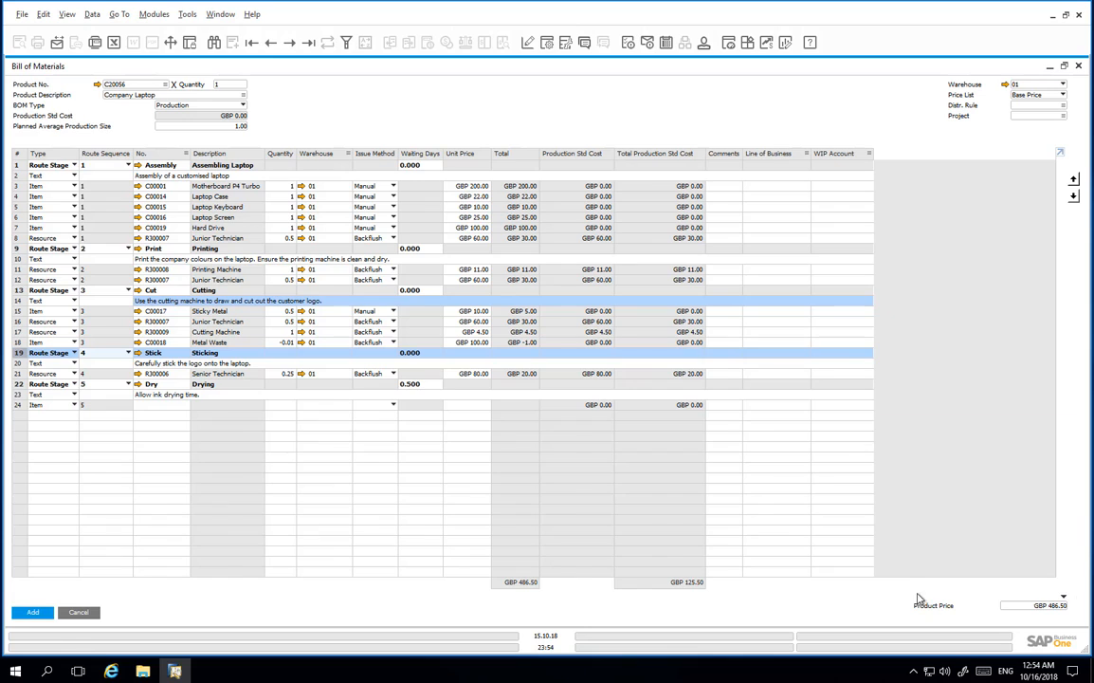
Add the Company Laptop bill of materials to the system and reopen the saved record
left_click(33, 613)
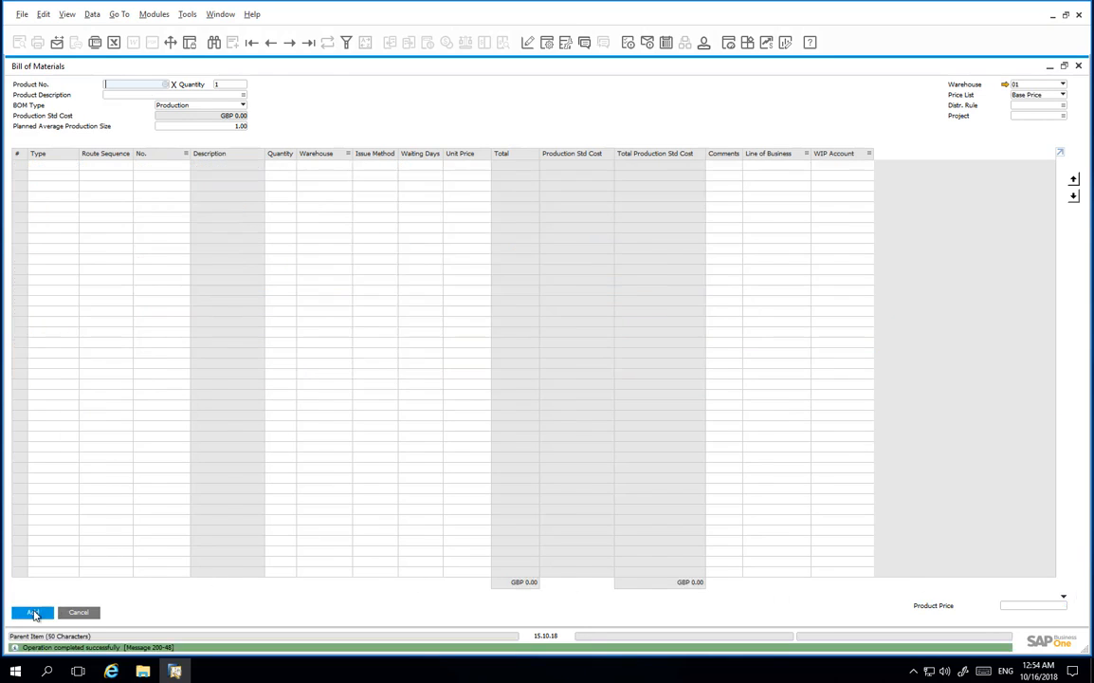
left_click(270, 42)
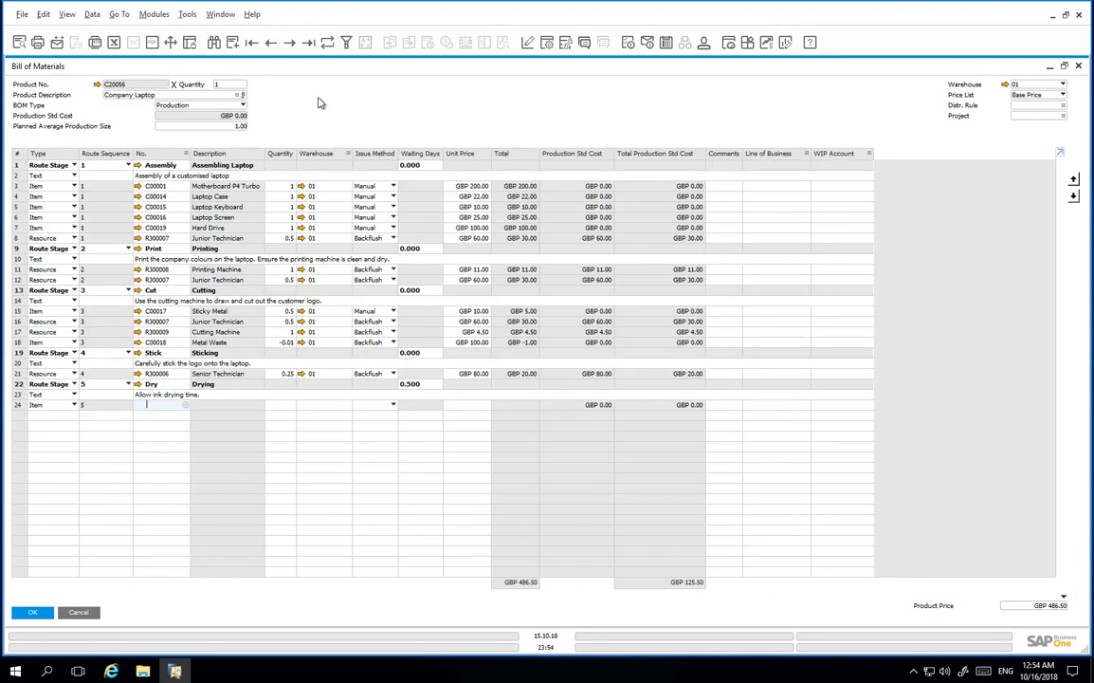